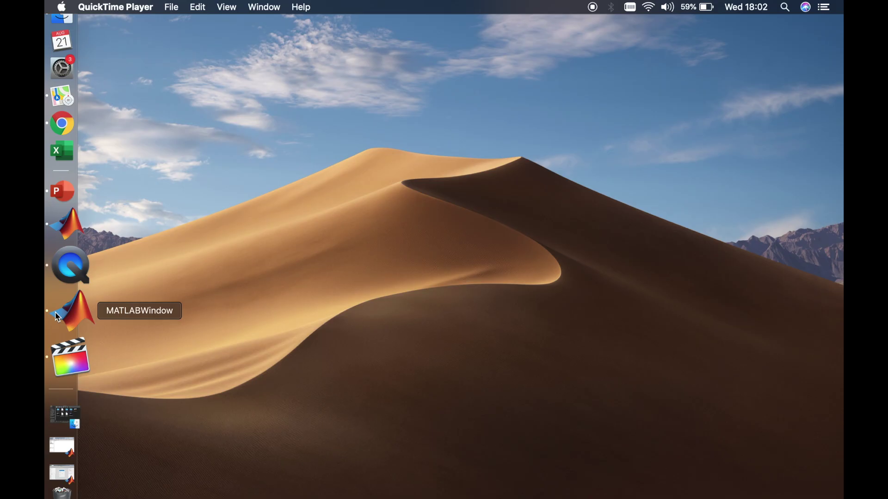
- Delete the old green lamp from the Newton's Calculator design
click(69, 318)
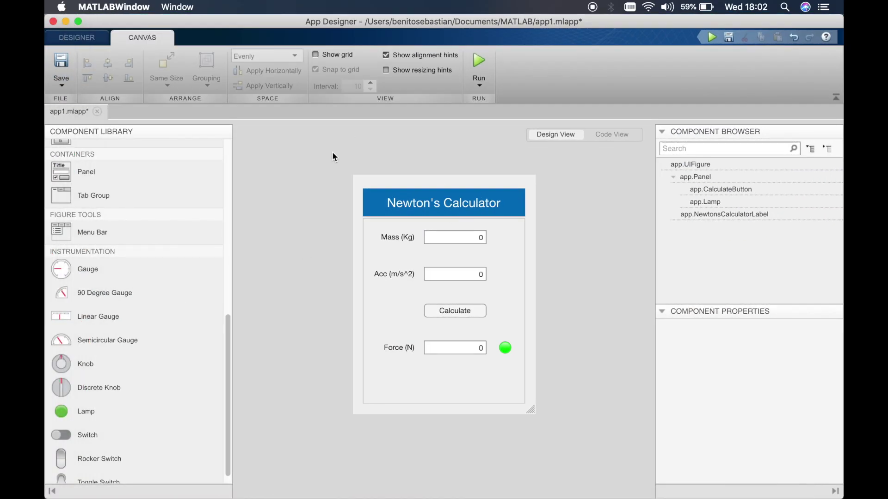
click(505, 348)
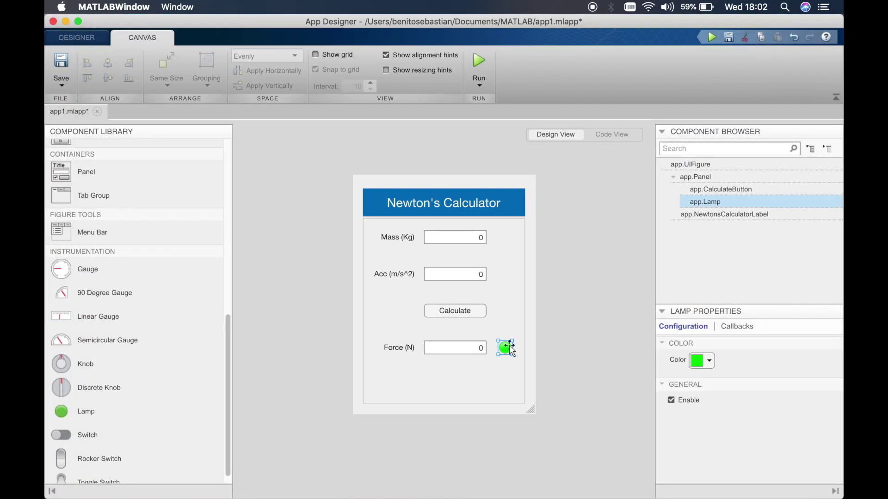
key(Delete)
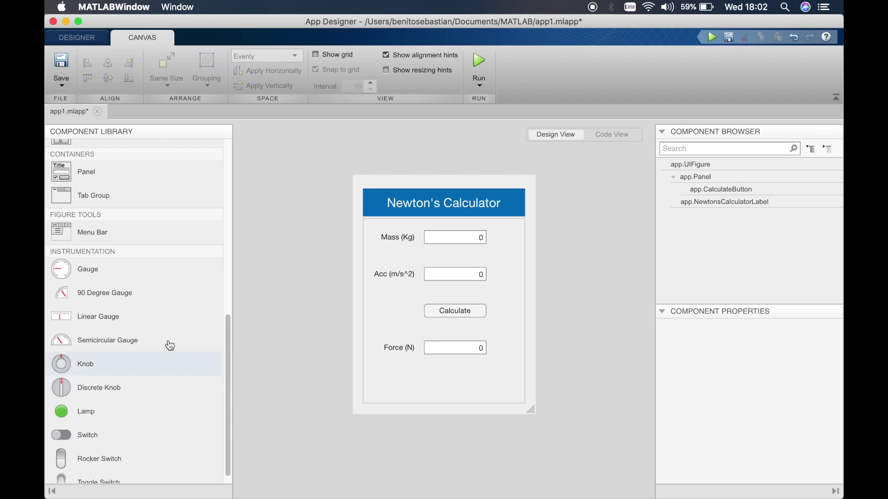
scroll(166, 345, up, 5)
scroll(153, 287, down, 5)
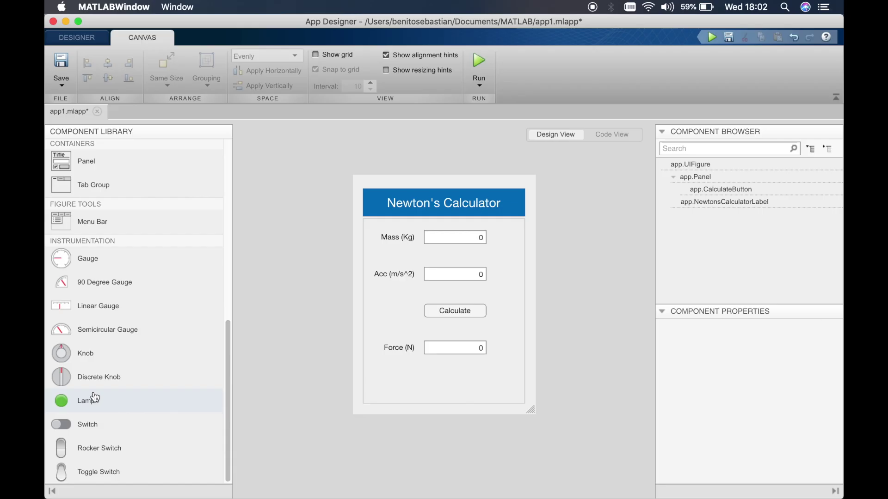
- Add a new Lamp with its caption removed, placed right beside the Force (N) field
drag(84, 402, 460, 376)
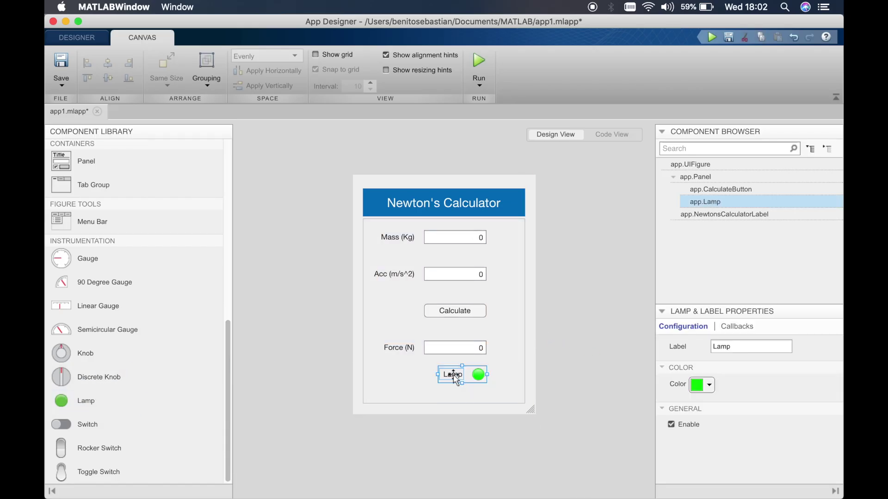
click(453, 374)
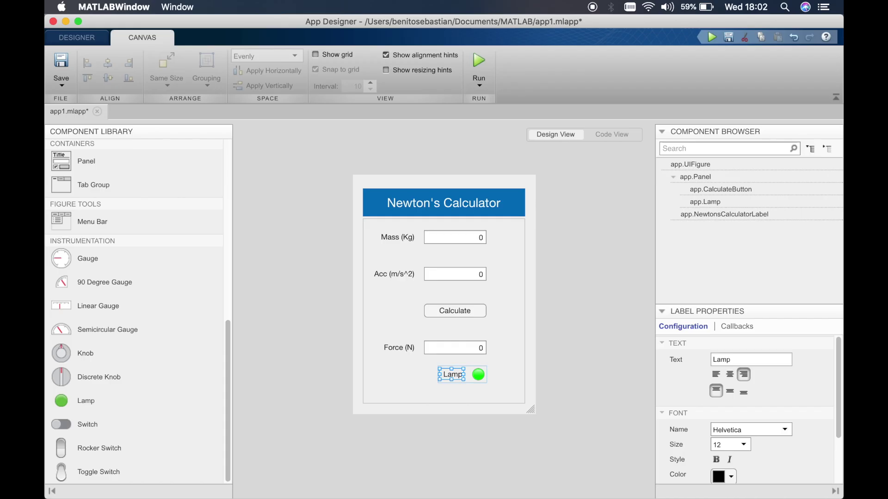
key(BackSpace)
drag(477, 376, 504, 348)
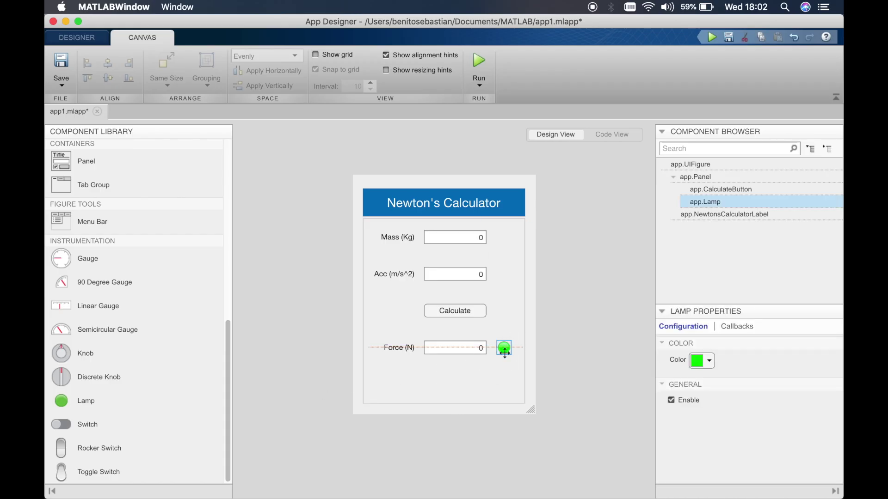
click(484, 370)
click(554, 340)
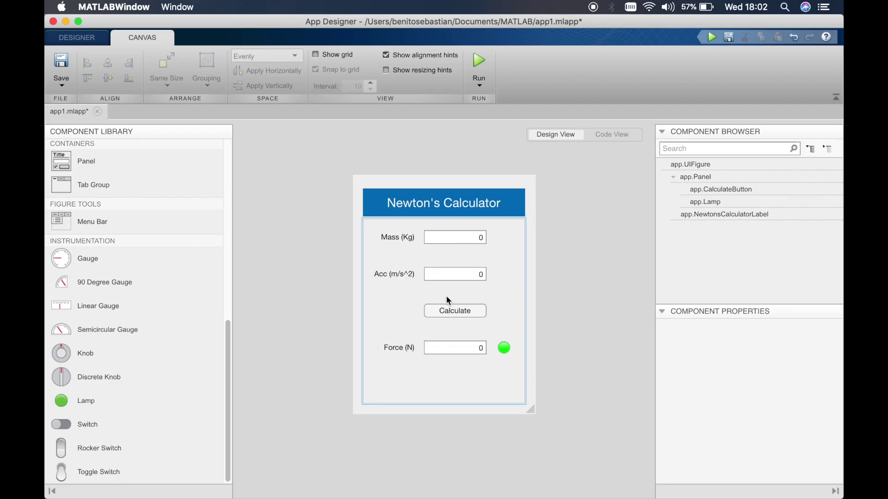
- Rename the Force (N) output label to 'Weight (N)'
double_click(399, 347)
text(W)
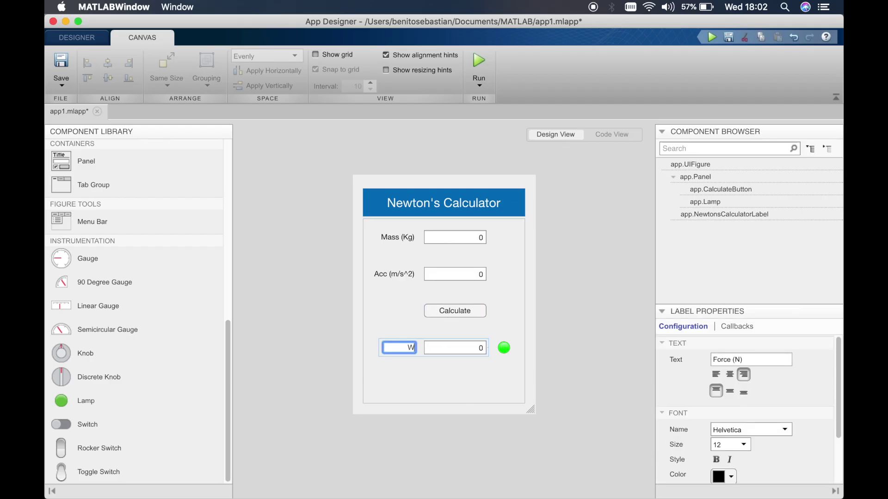
text(eight (N))
click(426, 395)
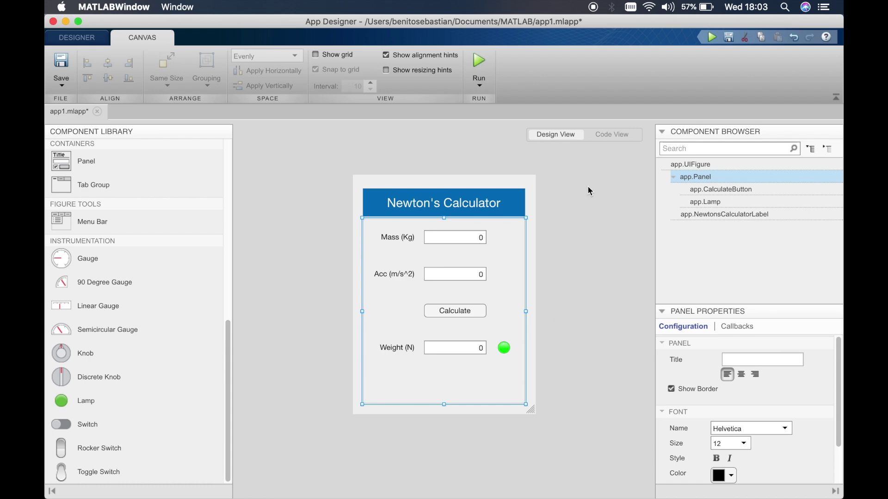
- Bring up the Calculate button's callback menu after checking the Weight field and lamp menus
click(477, 313)
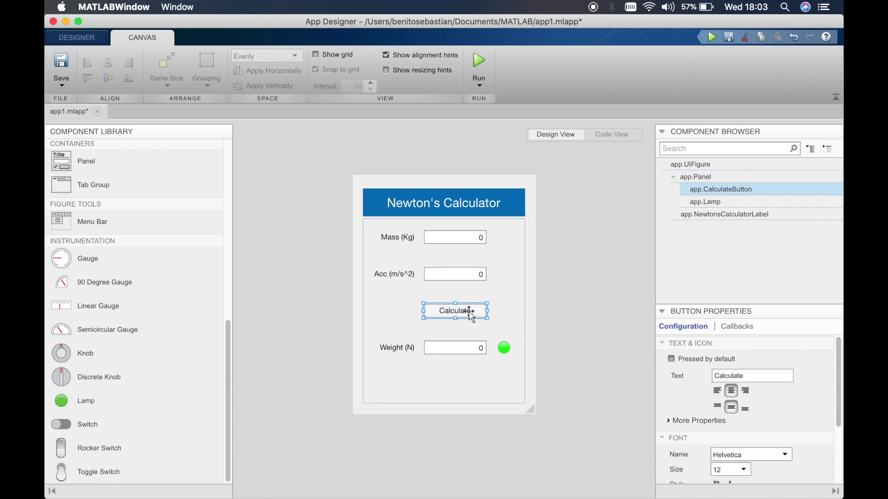
right_click(457, 312)
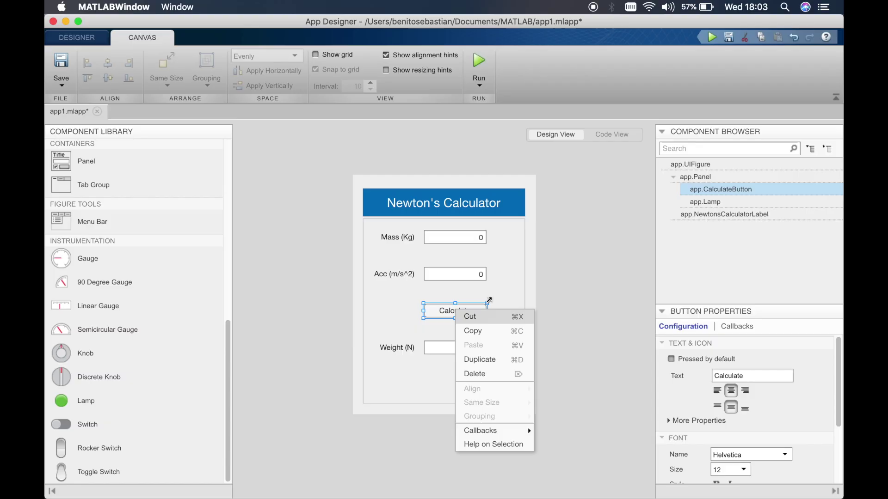
mouse_move(480, 431)
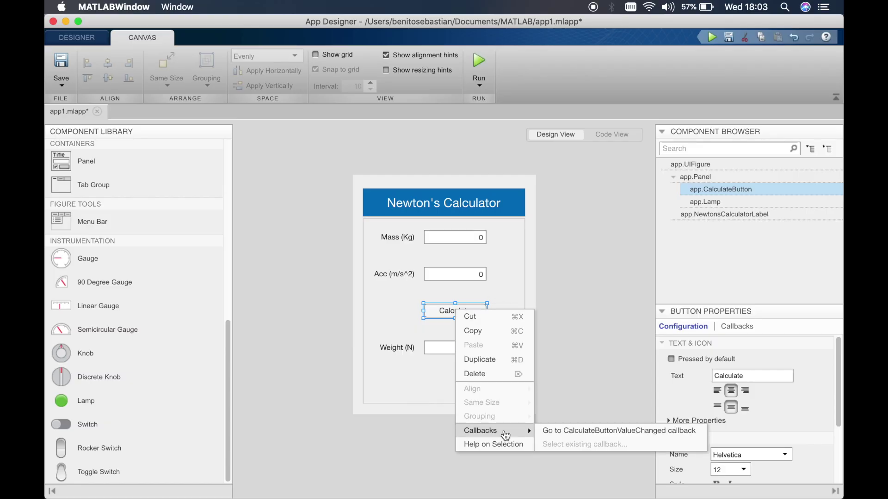
click(561, 311)
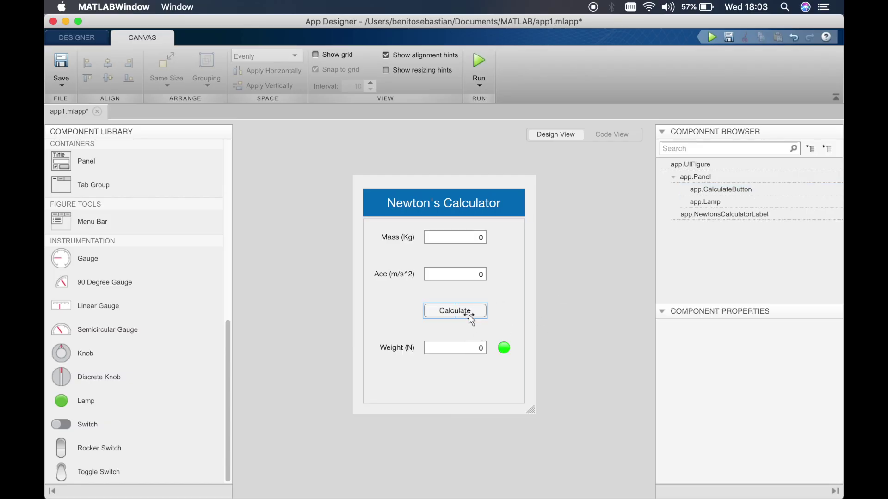
click(462, 348)
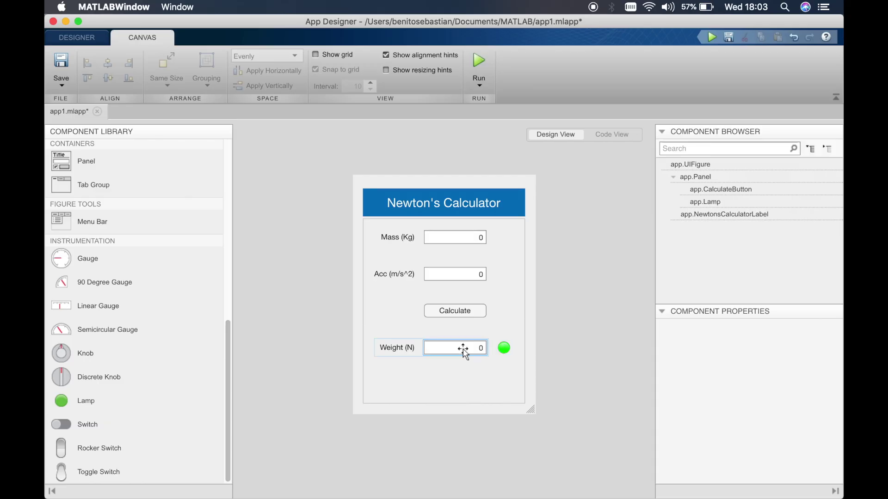
click(504, 347)
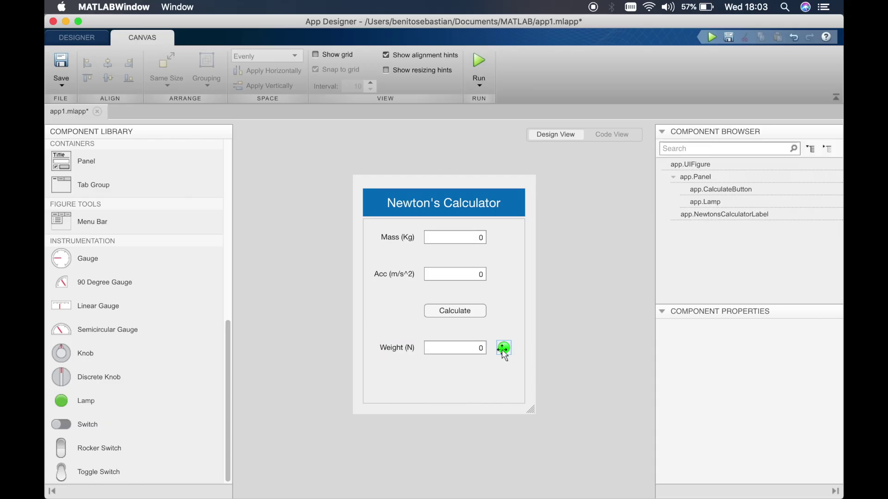
click(462, 347)
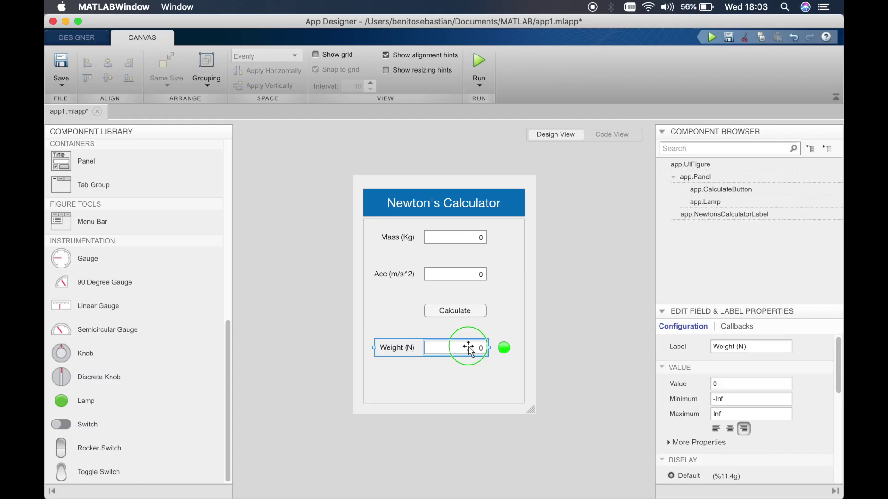
right_click(468, 347)
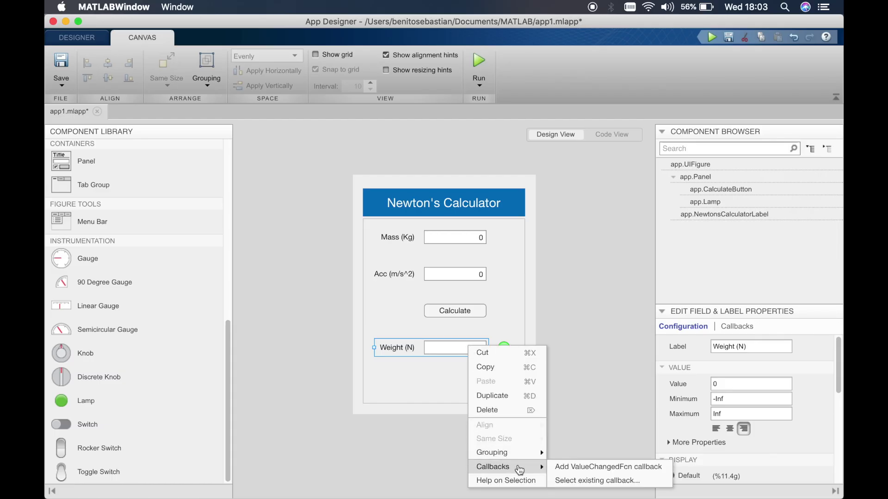
mouse_move(493, 466)
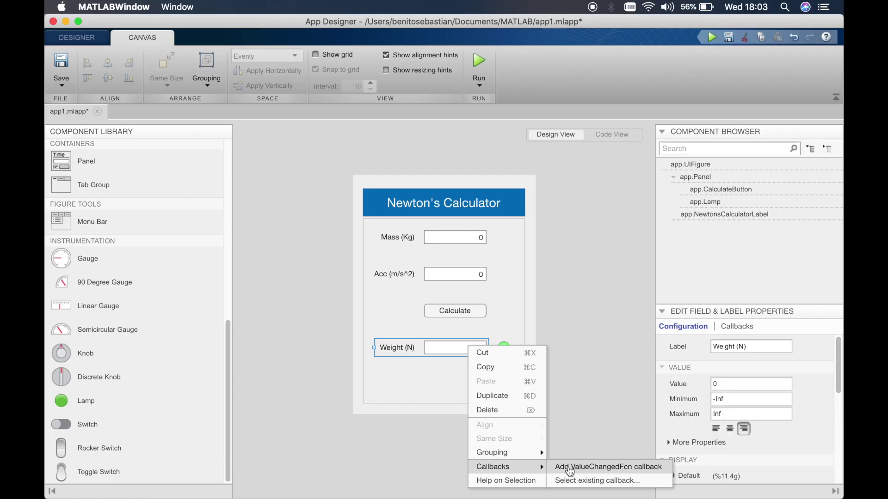
click(514, 298)
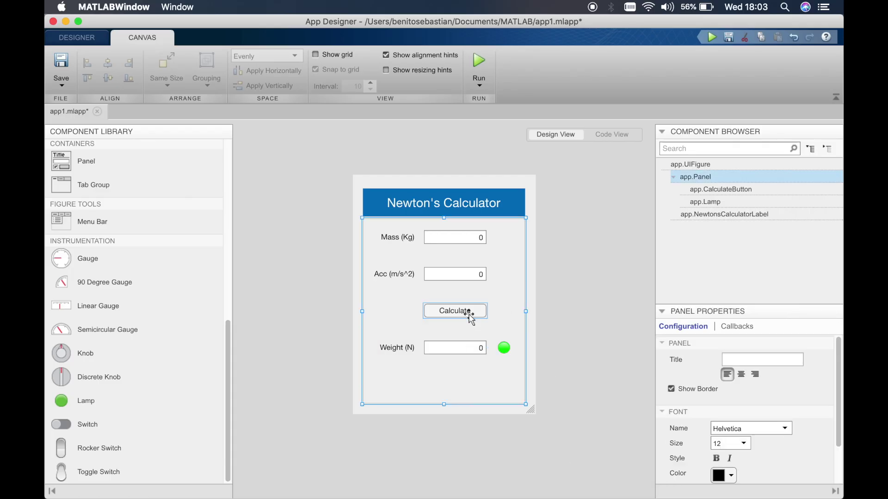
click(469, 313)
right_click(468, 313)
mouse_move(493, 433)
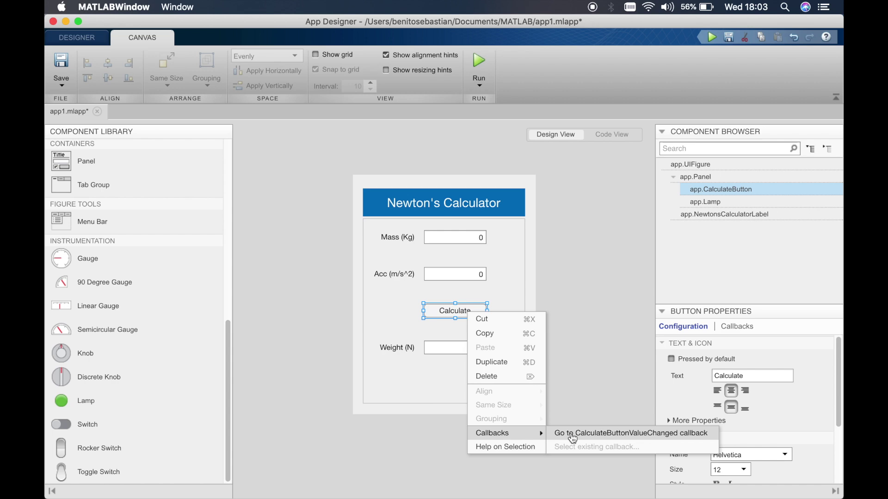
- Go to CalculateButtonValueChanged and add blank lines after the weight assignment on line 28
click(573, 436)
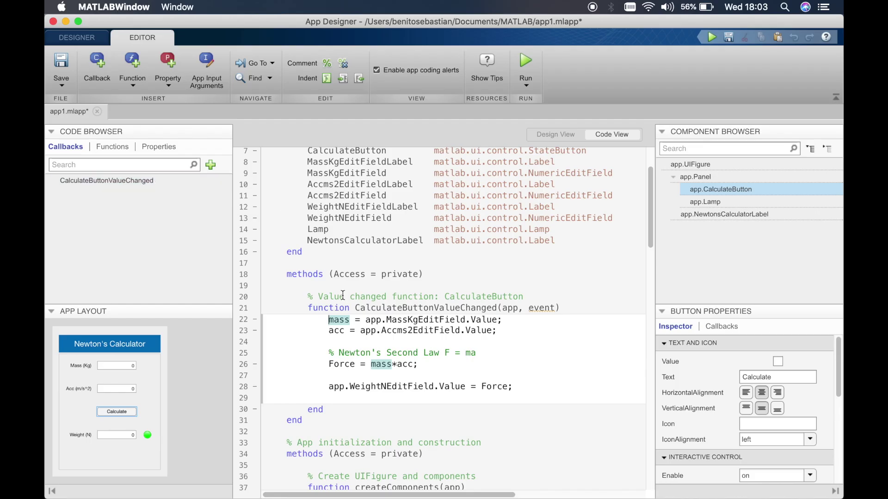
scroll(343, 295, down, 3)
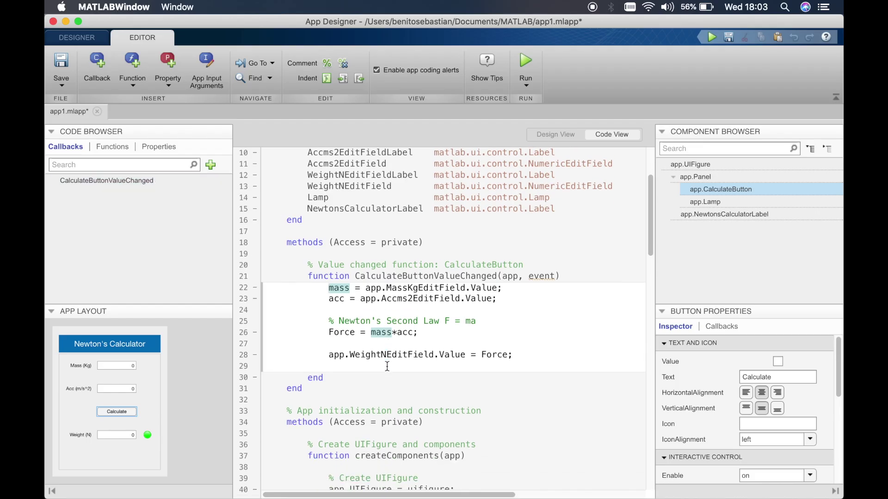
click(532, 356)
key(Return)
key(Return)
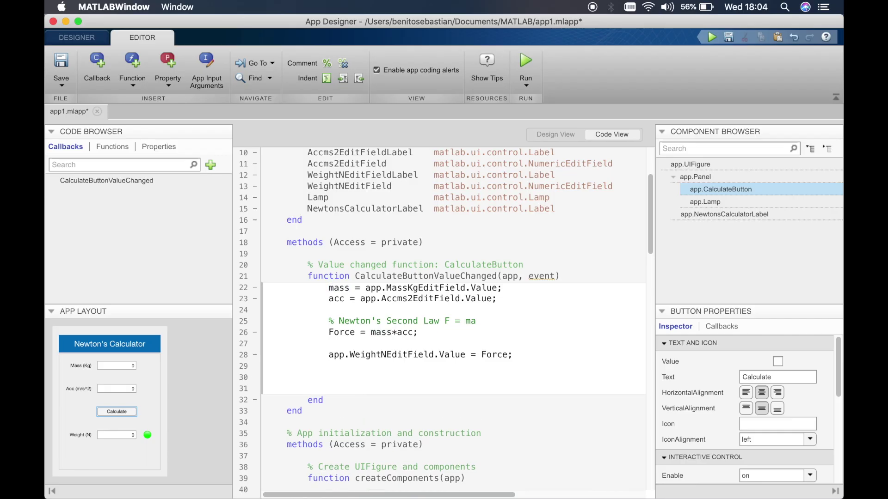
text(if )
text(Force )
text(> )
text(0 &&)
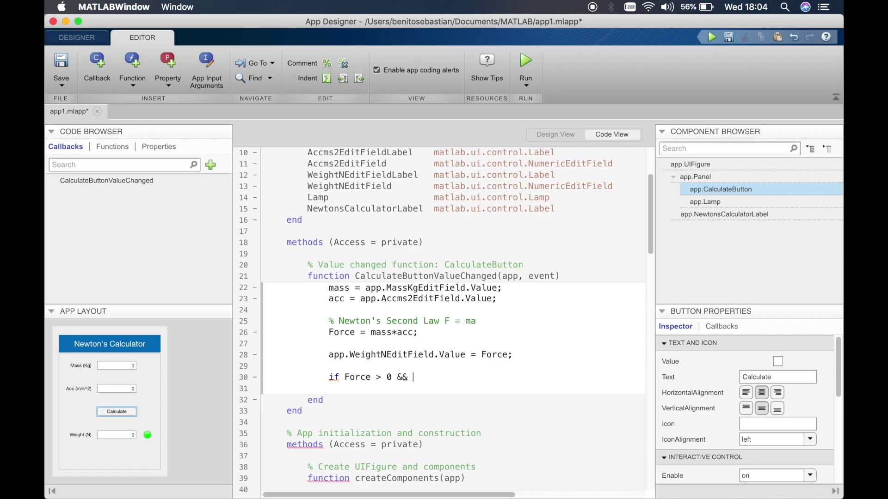
text( Force )
text(<=)
text( 500)
- Add app.Lamp.Color = 'g'; under the if, plus an elseif Force > 500 && Force <= 1000 branch
key(Return)
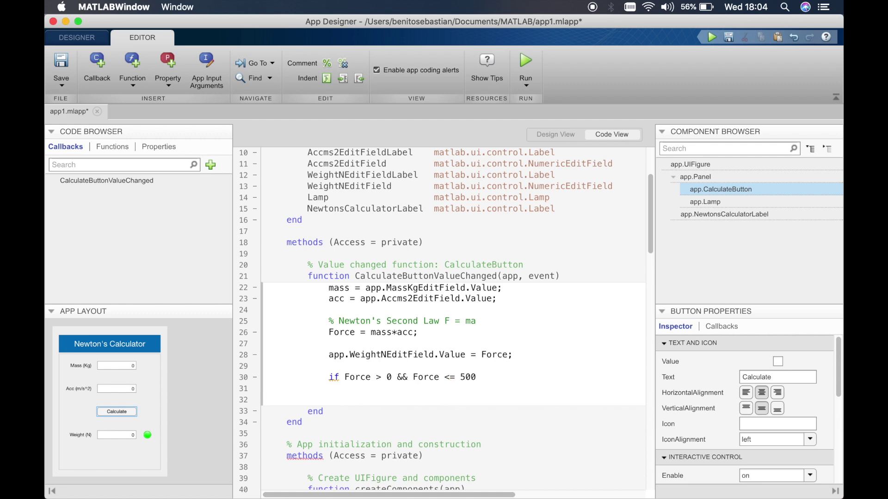
text(app.)
text(Lamp.)
text(Color)
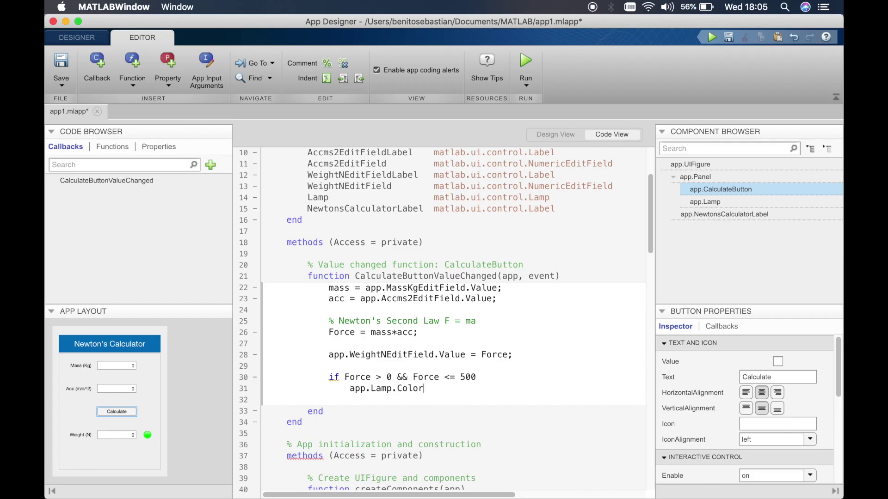
text( = )
text('')
text(g)
text(ree)
key(BackSpace)
key(BackSpace)
key(BackSpace)
key(Right)
text(;)
key(Return)
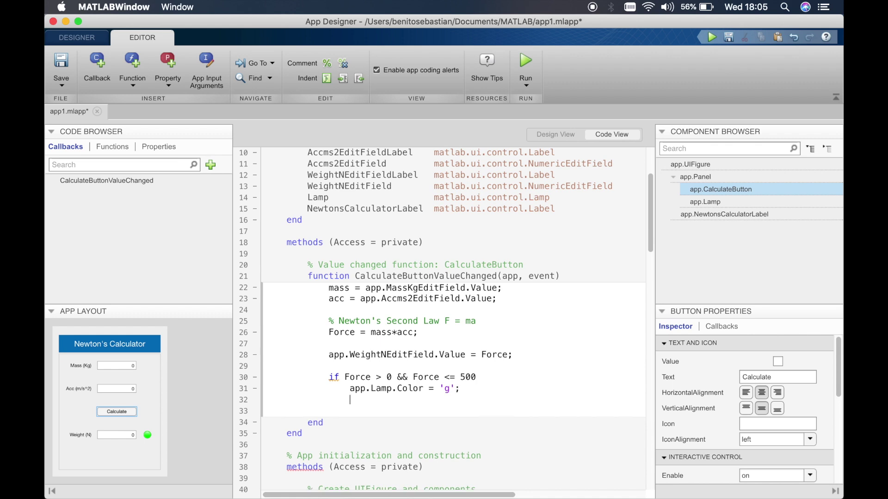
text(else)
text(if)
text(Force )
text(> 500 )
text(&&)
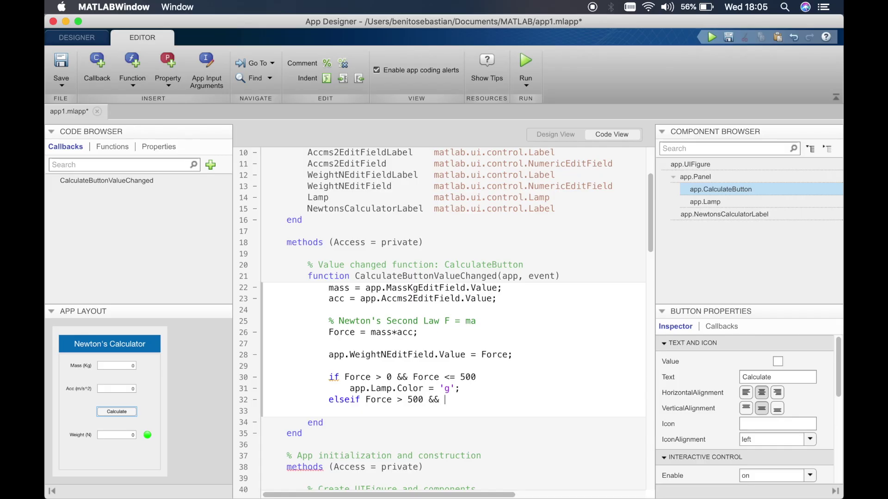
text(Force )
text(<=)
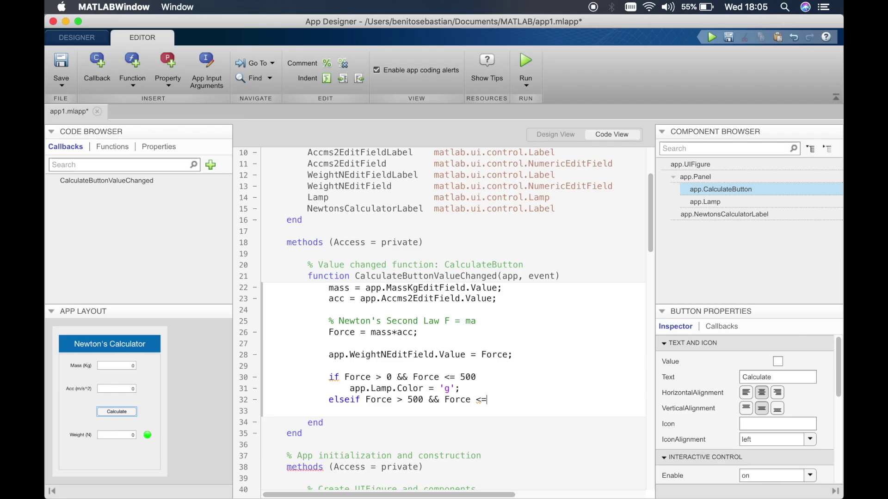
text( 1000)
key(Return)
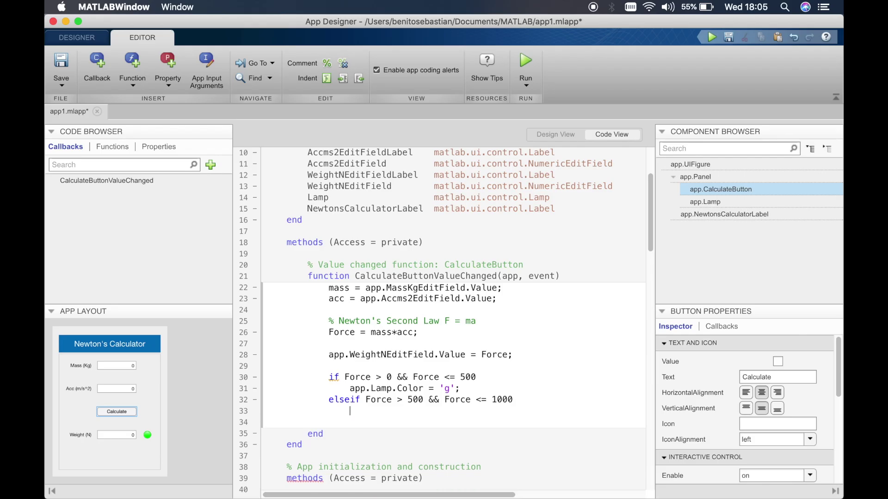
text(app.Lamp.)
text(C)
key(Tab)
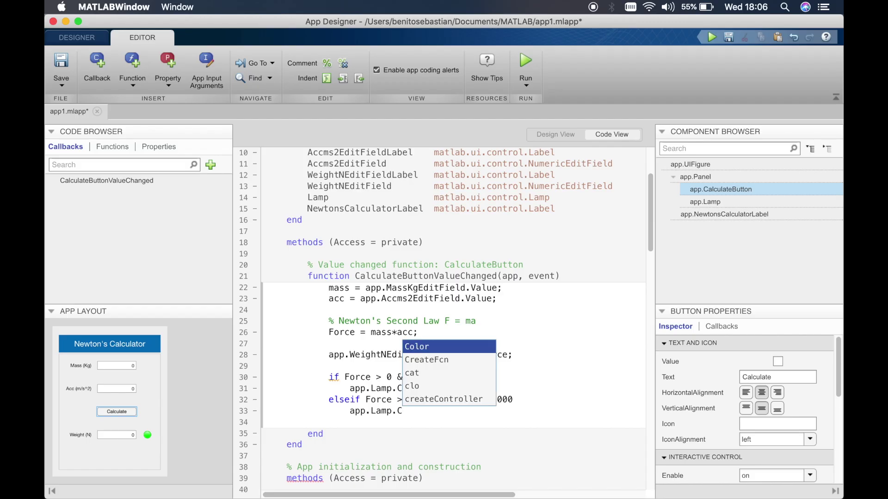
key(Return)
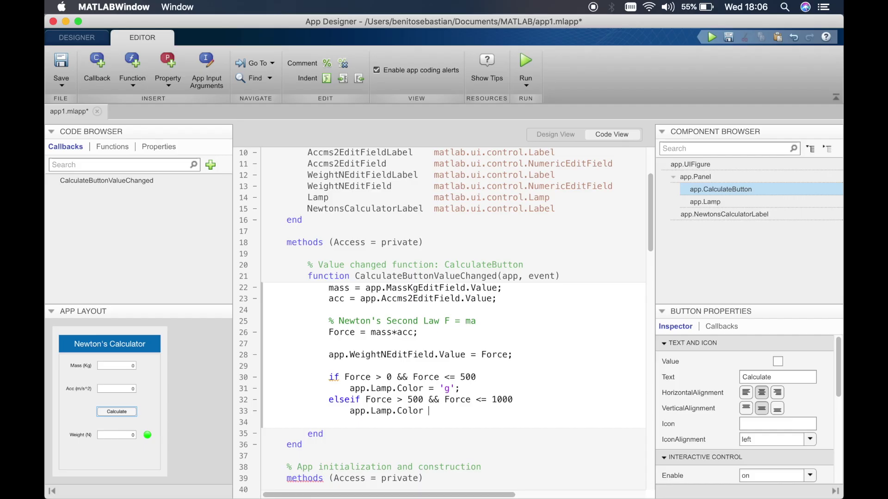
text(=)
scroll(485, 402, down, 2)
scroll(721, 419, down, 4)
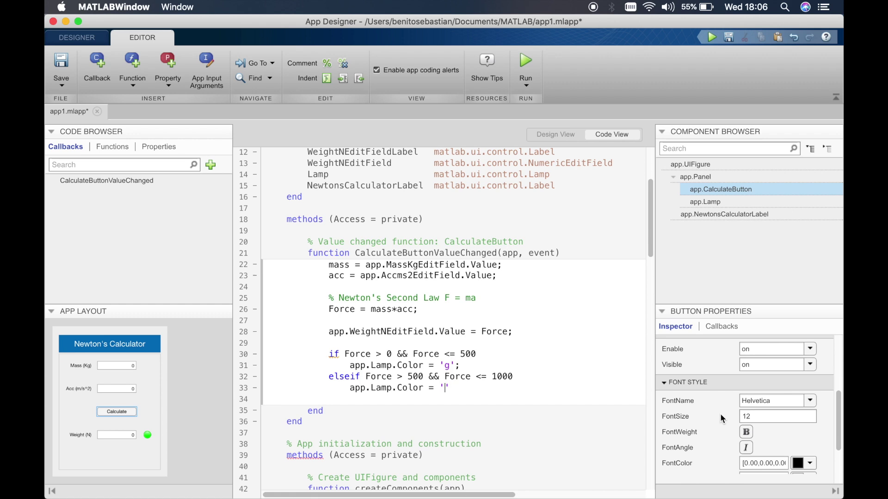
scroll(722, 419, down, 4)
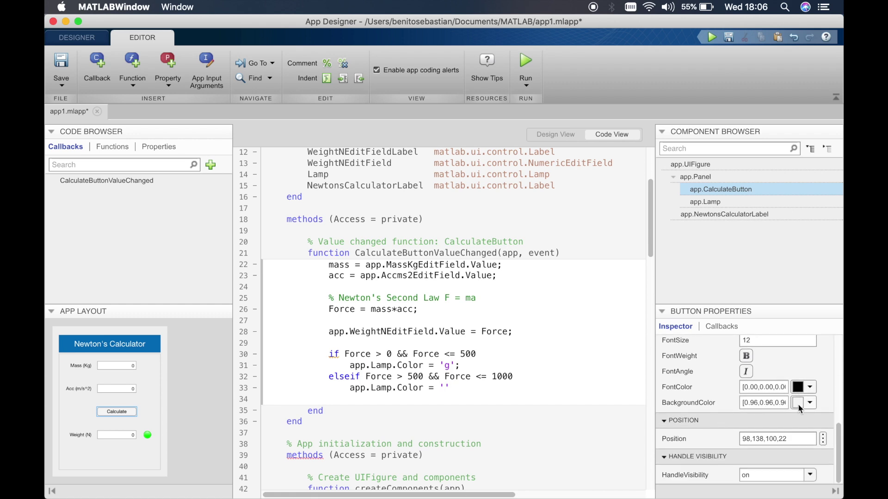
scroll(720, 368, up, 5)
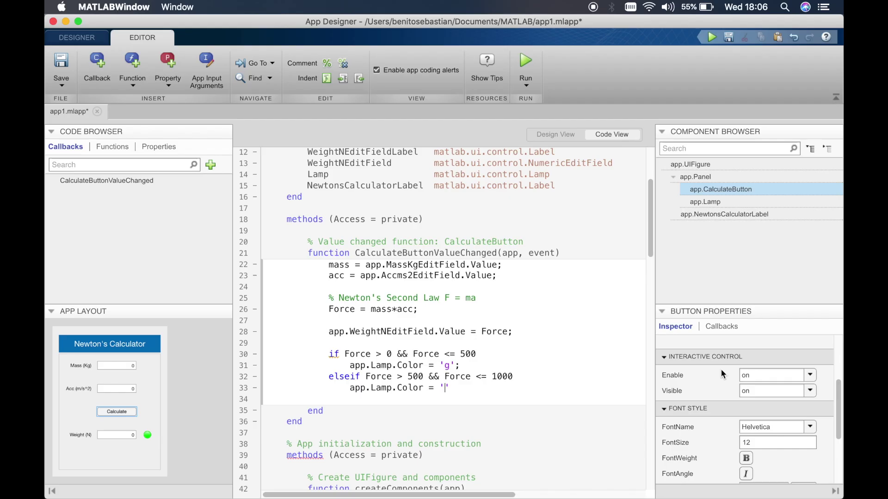
scroll(721, 368, down, 5)
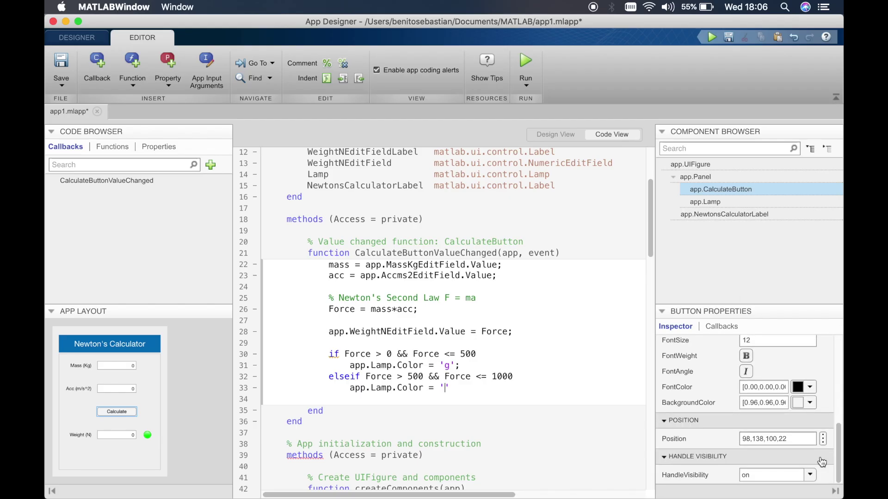
- Try an orange background on the Calculate button, then return to the code on line 33
click(798, 402)
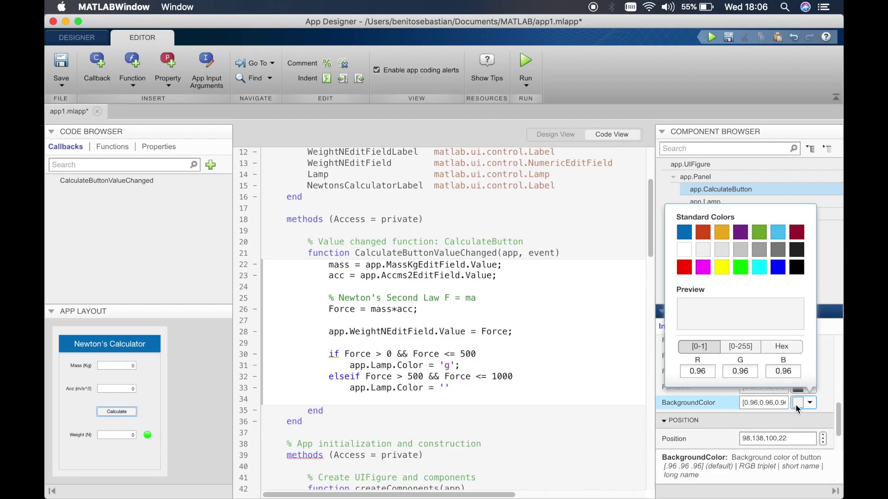
click(722, 233)
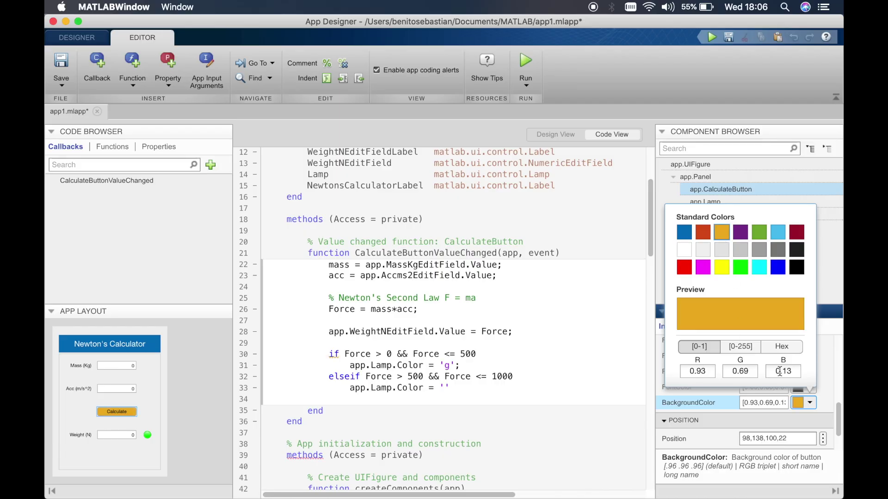
click(742, 402)
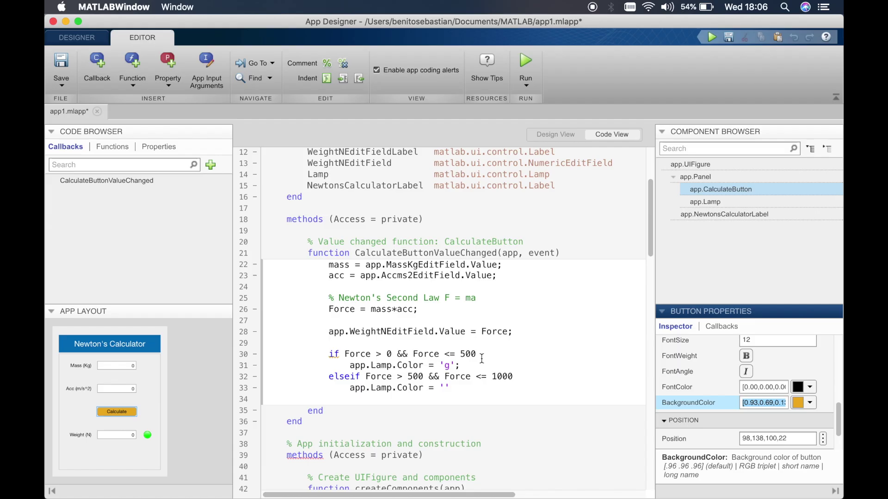
click(460, 390)
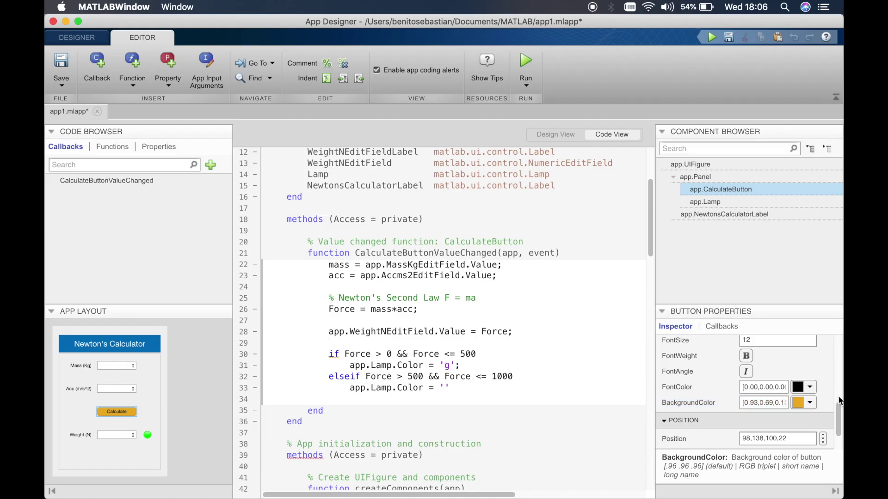
- Set the Calculate button background to light grey (0.90,0.90,0.90) and click into line 33's empty quotes
click(809, 403)
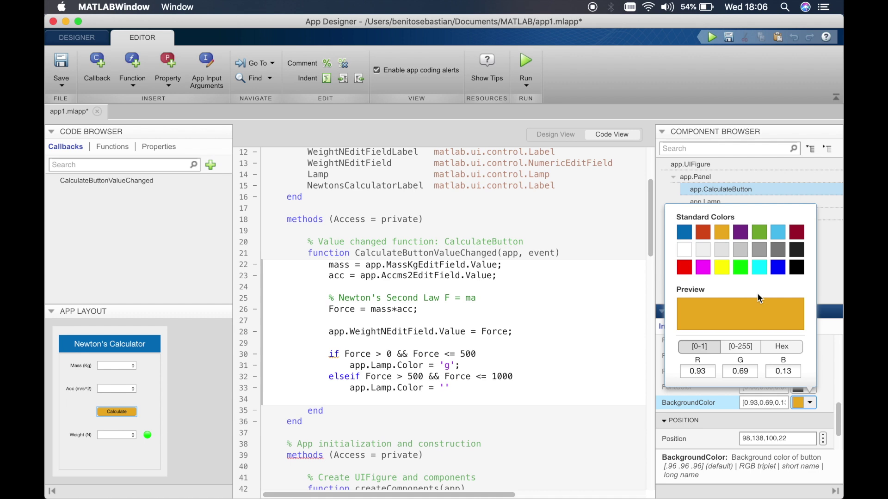
click(826, 374)
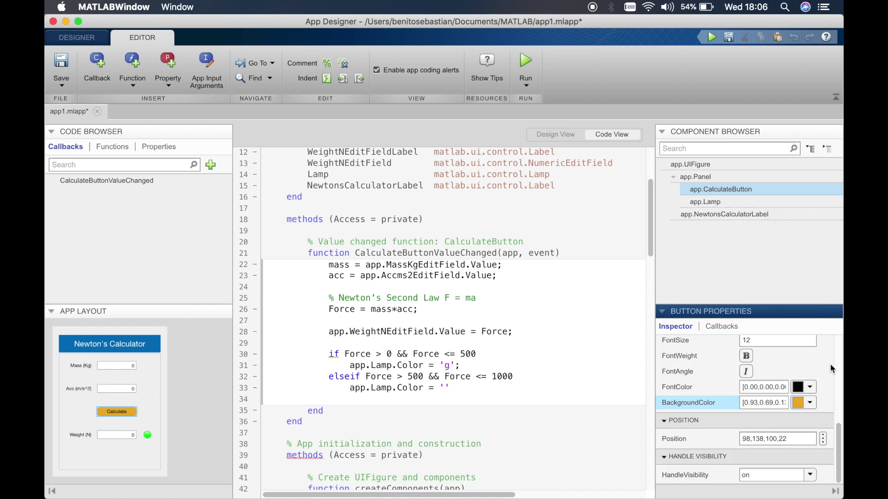
click(803, 404)
click(723, 247)
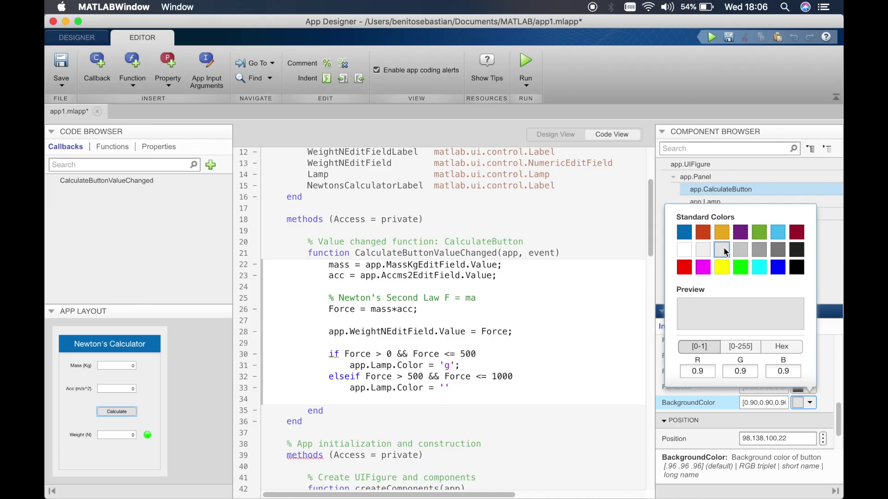
click(528, 365)
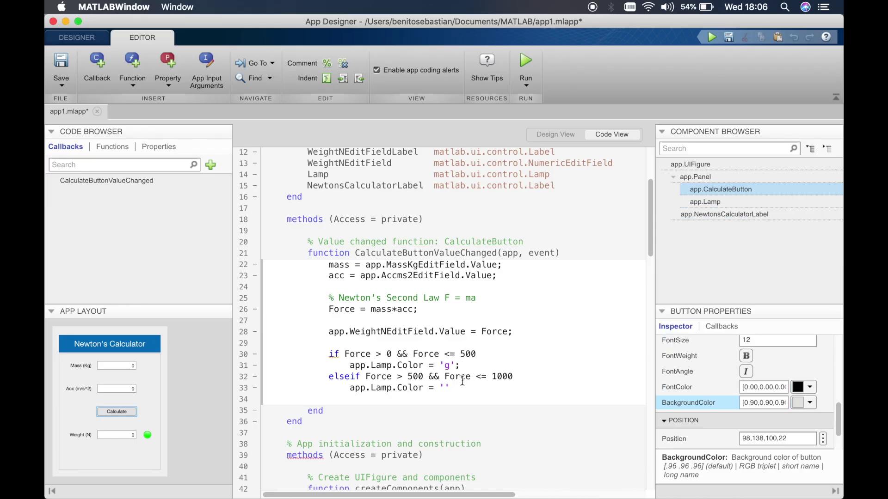
click(445, 387)
- Paste orange [0.93,0.69,0.13] as the 500–1000 lamp colour and add an else branch
text([0.93,0.69,0.13])
text(; % )
text(Orange)
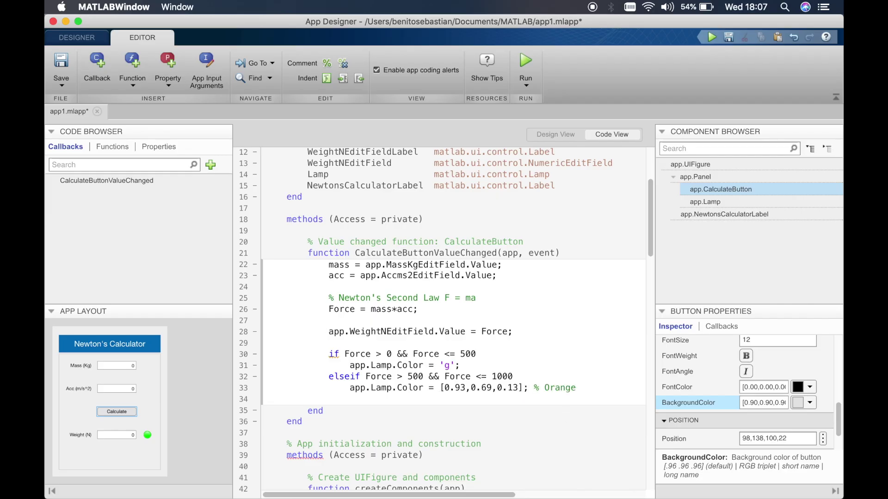
key(Return)
text(elseif )
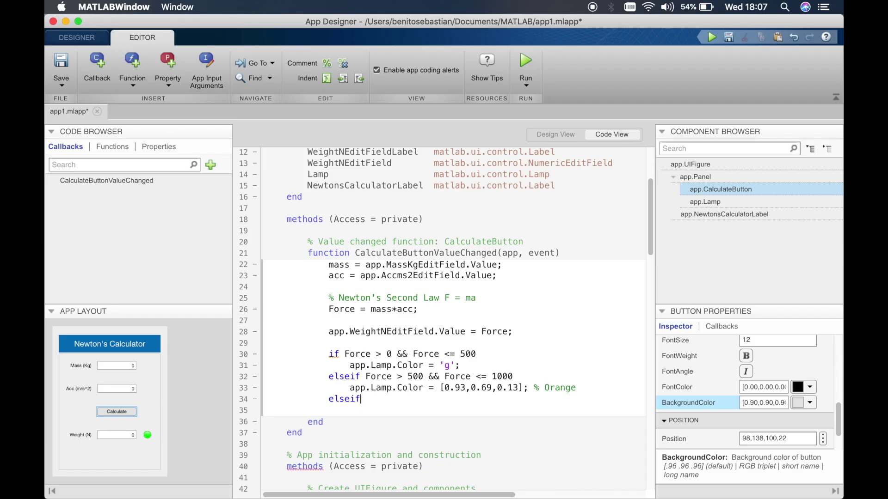
text(Foce )
text(> 1000)
key(BackSpace)
key(BackSpace)
key(BackSpace)
key(BackSpace)
key(BackSpace)
key(BackSpace)
key(BackSpace)
key(BackSpace)
key(BackSpace)
key(BackSpace)
key(BackSpace)
key(BackSpace)
key(BackSpace)
key(BackSpace)
- Under else, write app.Lamp.Color = 'red';, fixing typos along the way
key(Return)
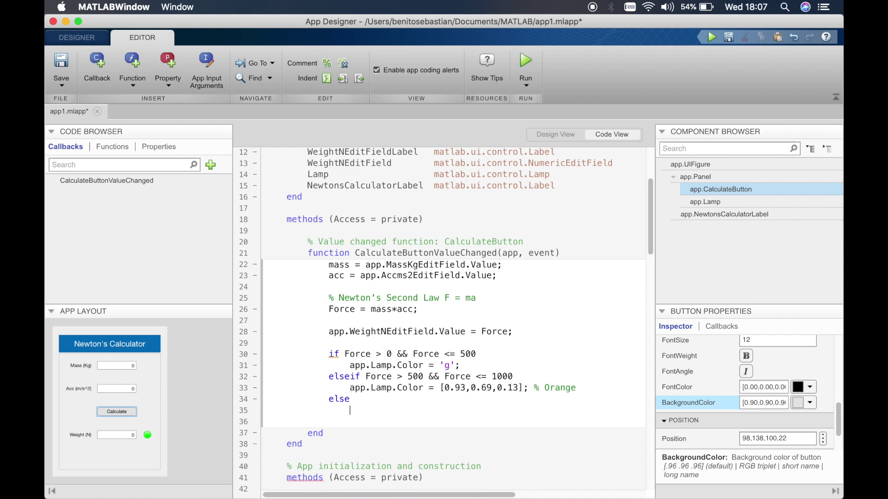
text(app.Lam)
text(p.OCl)
key(BackSpace)
key(BackSpace)
key(BackSpace)
text(Color)
text( = )
text(red)
key(Left)
key(Right)
key(Right)
key(BackSpace)
key(BackSpace)
text(ed')
- Add end to close the if block, checking the green and orange colour lines
click(453, 366)
drag(440, 387, 524, 388)
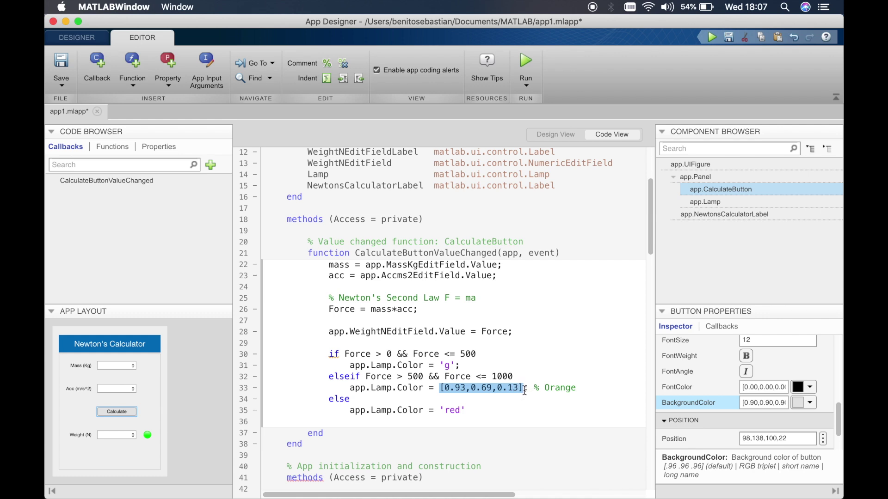
click(473, 409)
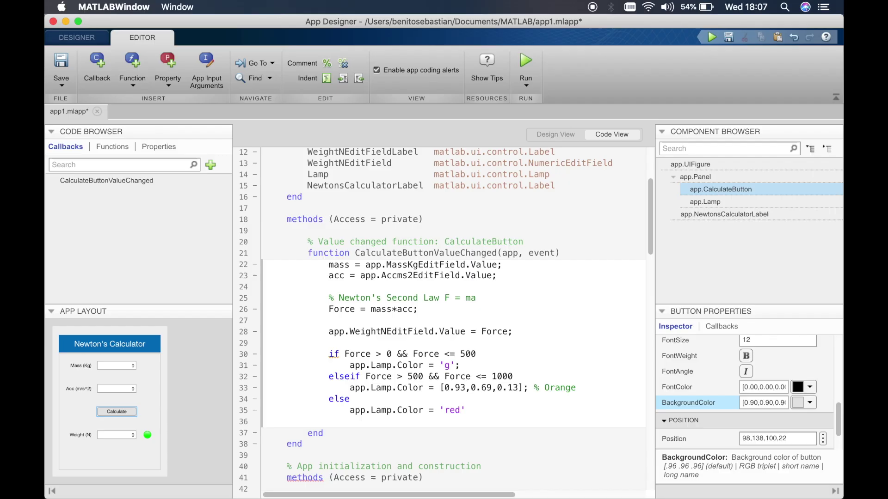
key(Return)
text(end)
key(Return)
scroll(458, 361, down, 3)
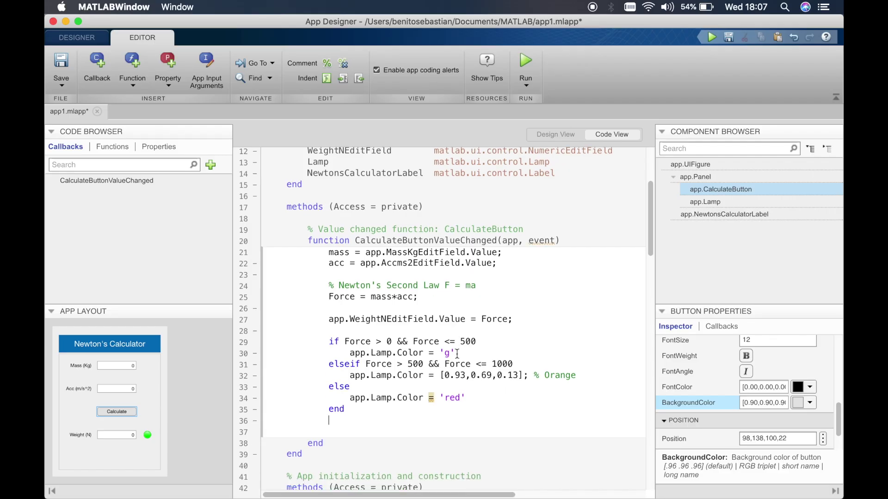
click(465, 375)
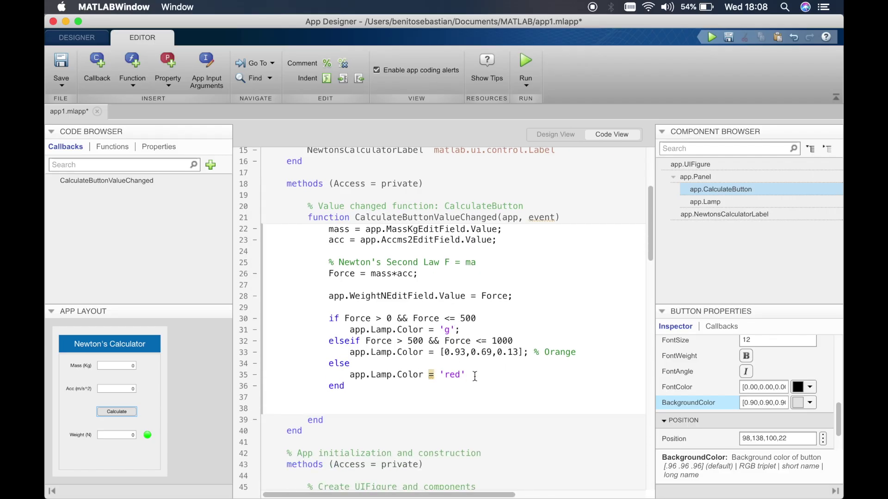
text(;)
click(504, 296)
click(573, 321)
- Save and run the app from the design view, moving its window over the canvas
click(555, 135)
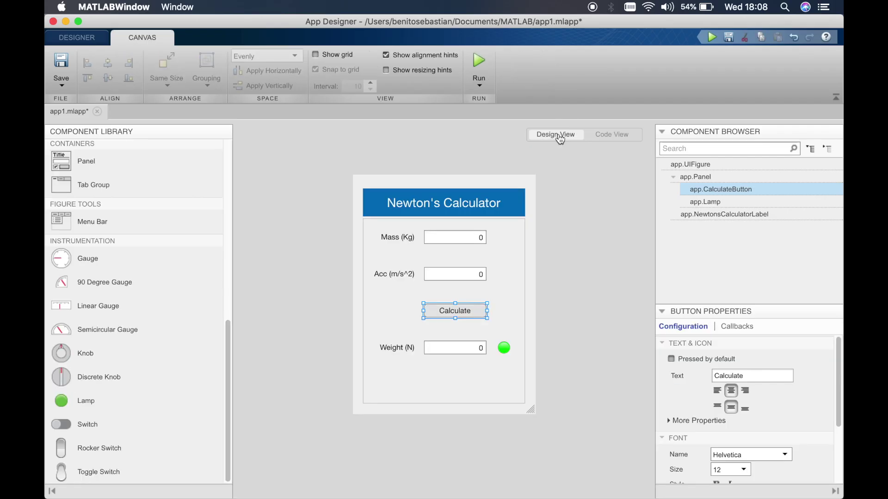
click(509, 320)
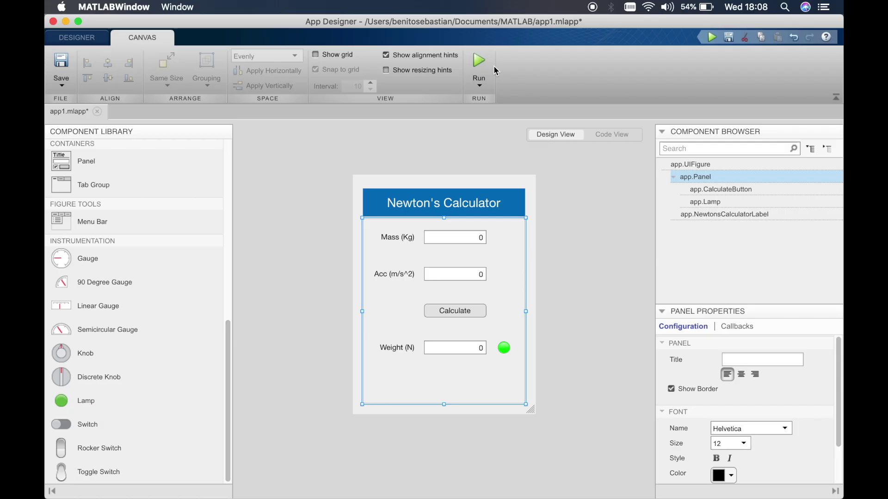
click(479, 66)
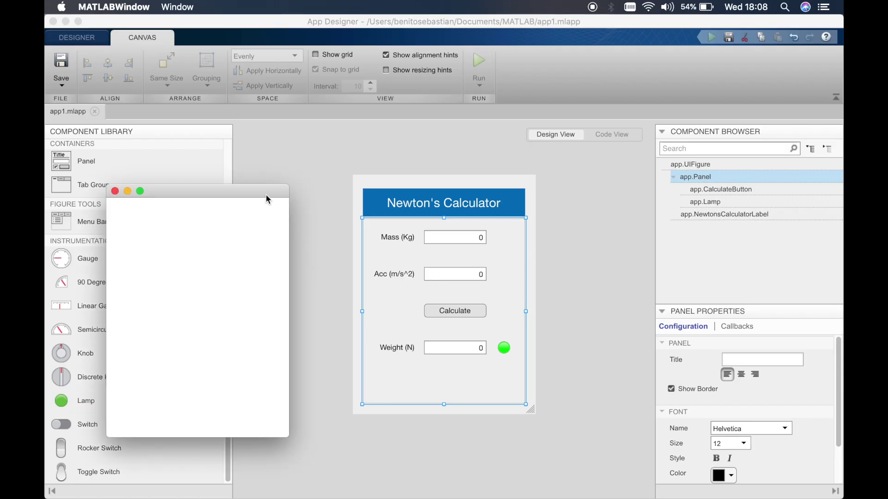
drag(267, 197, 592, 161)
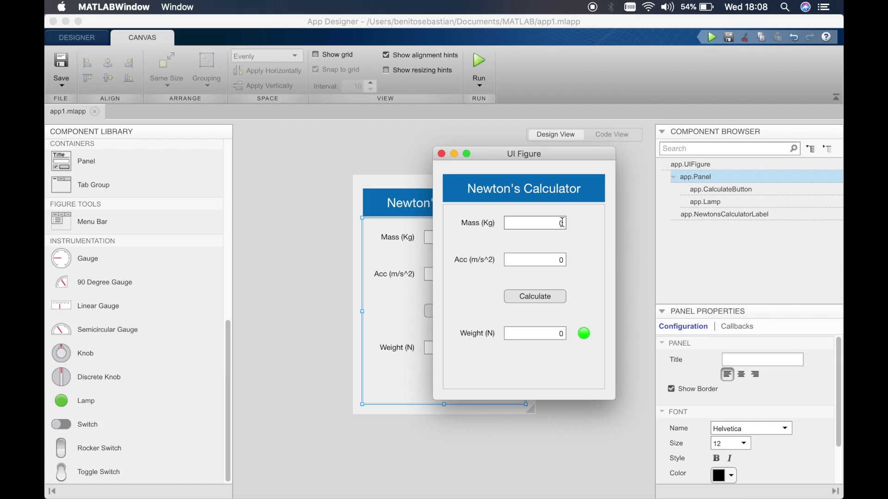
- Enter mass 100, replace acceleration with 6, and calculate the 600 N weight
click(557, 223)
text(100)
click(559, 259)
text(3)
click(538, 296)
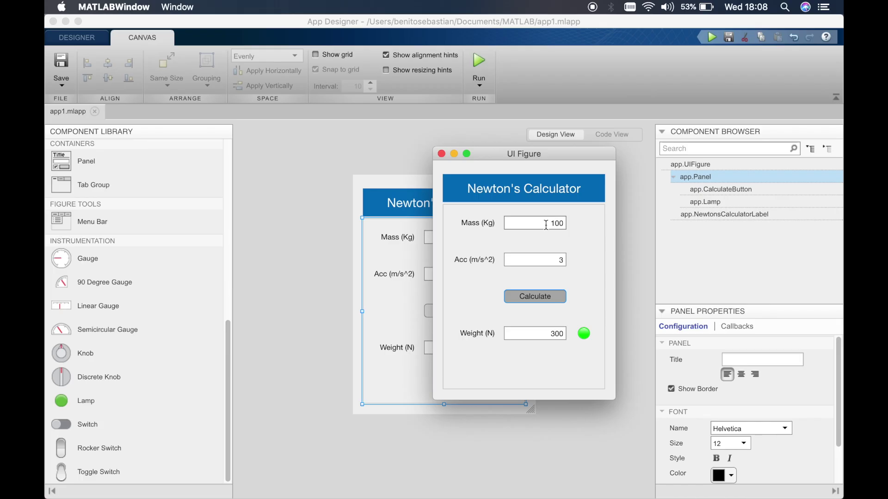
double_click(559, 258)
key(BackSpace)
text(3)
double_click(559, 259)
text(6)
click(544, 299)
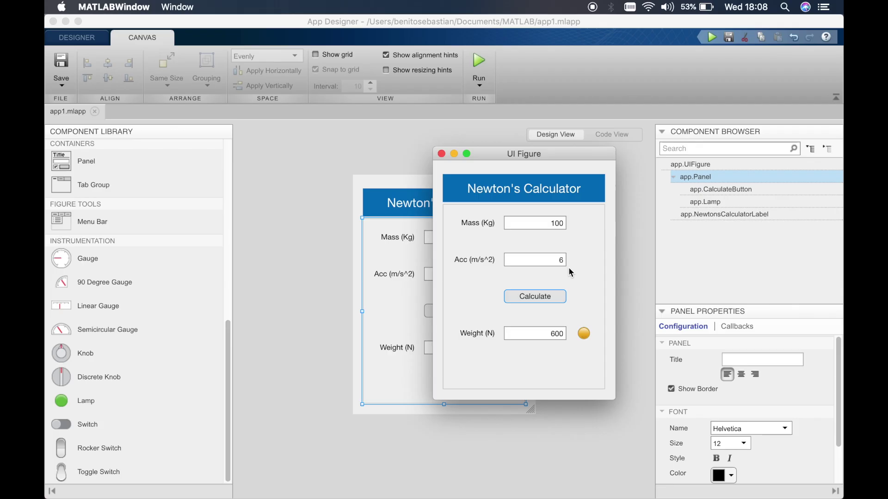
- Enter acceleration 9.81 and mass 1000, then calculate weight 9810 with a red lamp
click(555, 260)
click(562, 259)
key(BackSpace)
text(9.)
text(81)
click(549, 223)
click(562, 223)
text(0)
click(534, 296)
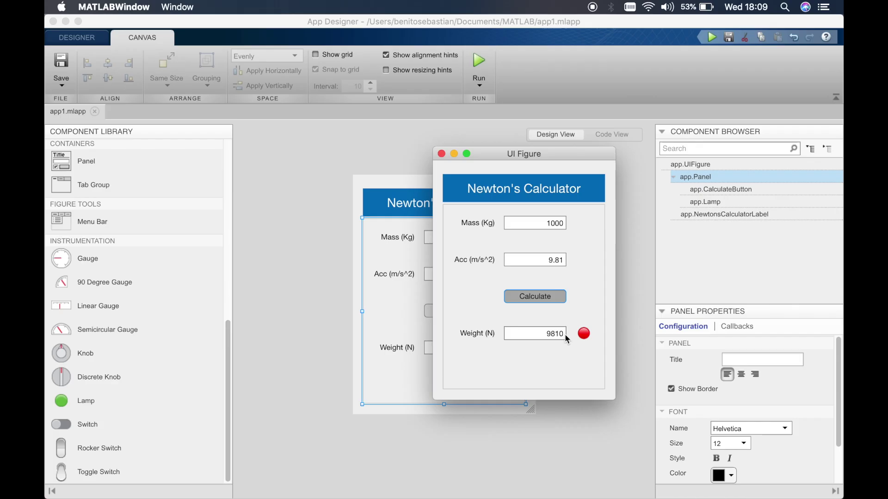
- Test Mass 100 with accelerations 10 and 10.5, giving weights 1000 (orange) and 1050
drag(546, 223, 583, 229)
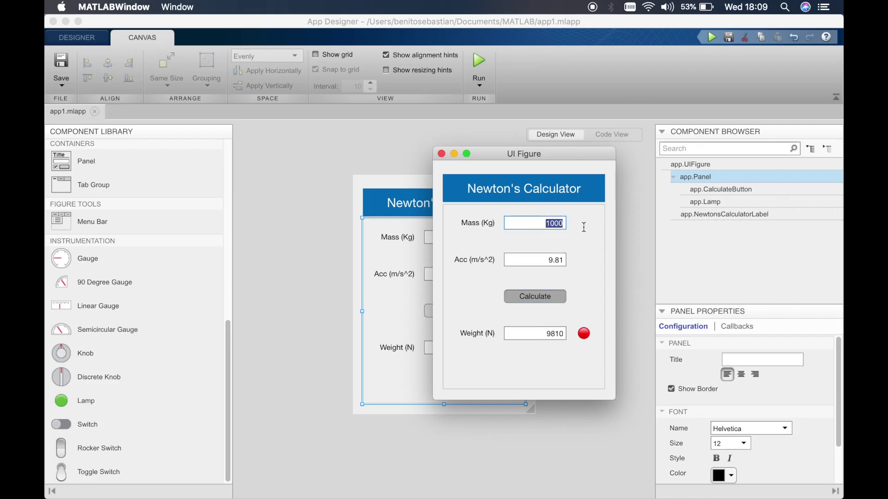
text(1)
click(547, 260)
key(ctrl+a)
text(910)
key(BackSpace)
key(BackSpace)
key(BackSpace)
text(10)
click(553, 296)
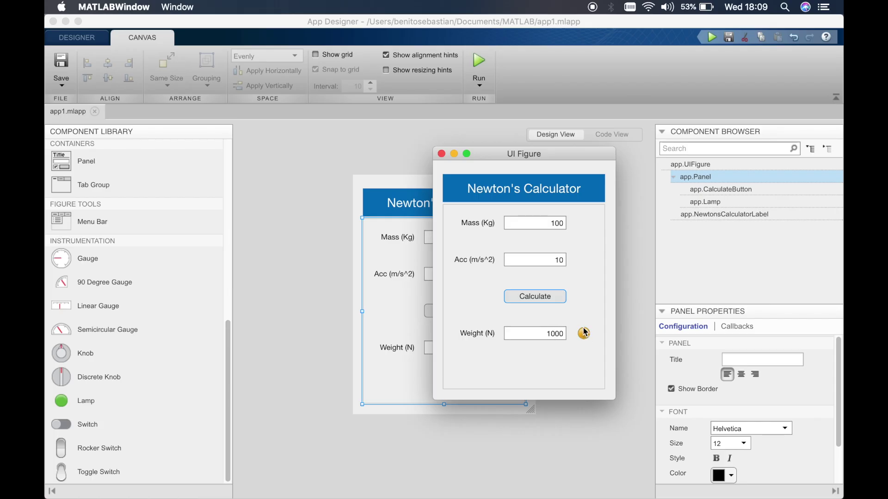
click(562, 261)
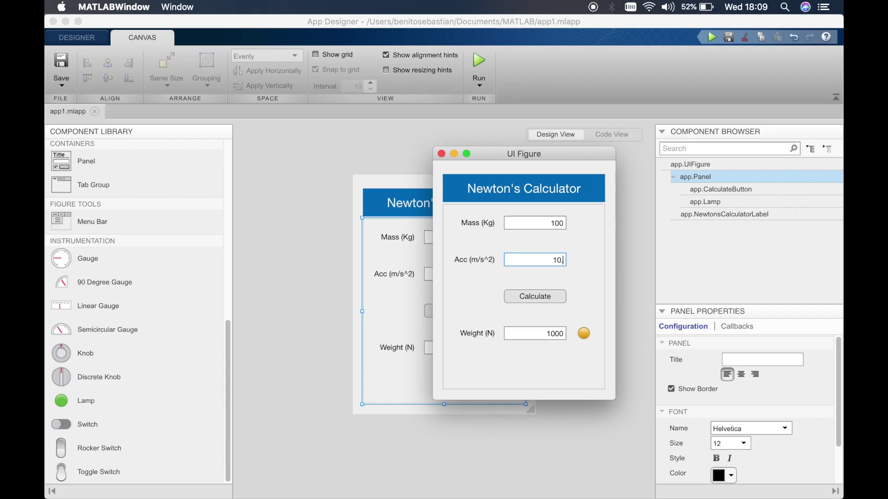
text(.5)
click(557, 295)
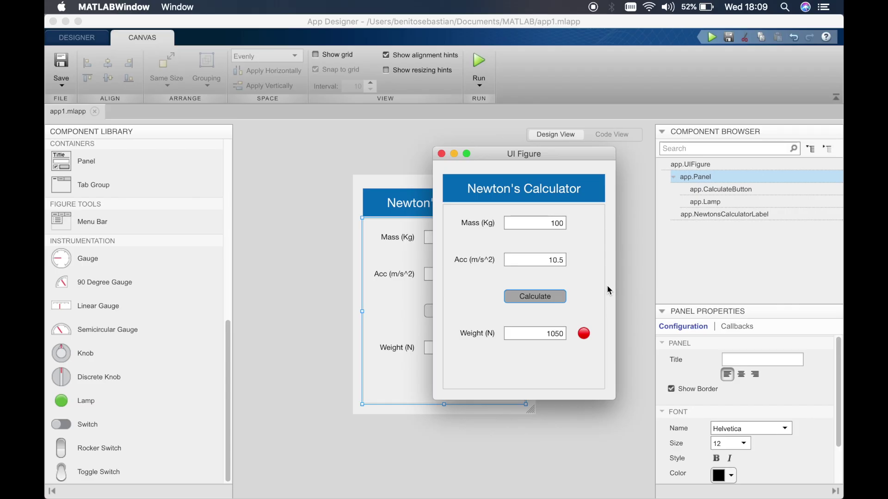
- Test acceleration -1 for weight -100 (red), then close the calculator window
click(558, 260)
key(BackSpace)
key(BackSpace)
key(BackSpace)
text(1)
key(Left)
text(-)
click(544, 299)
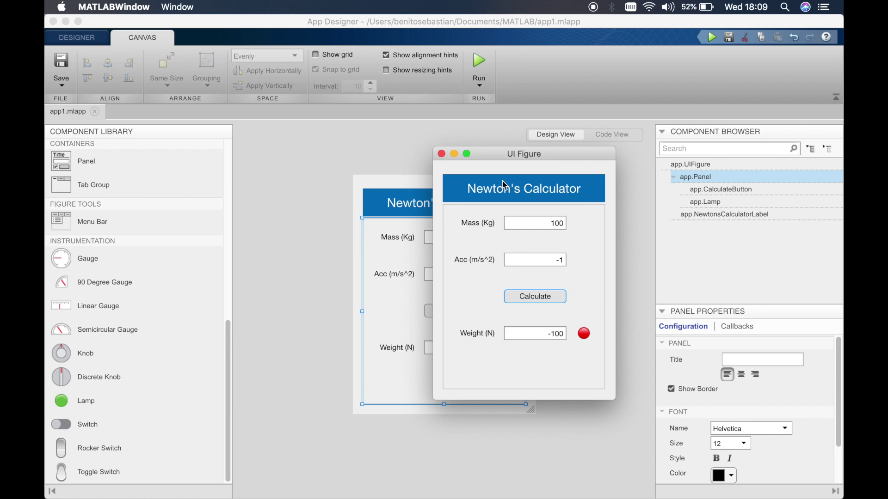
click(441, 154)
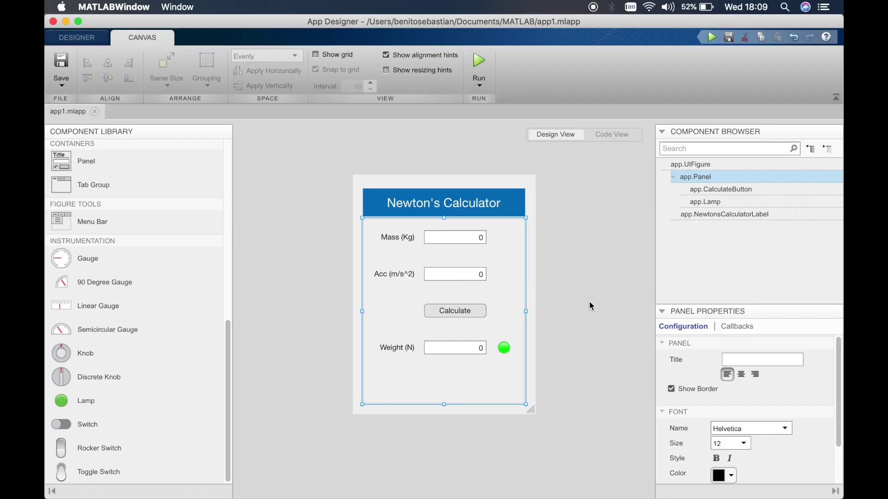
- Place a Label below the Weight field and move the lamp beside it
click(531, 200)
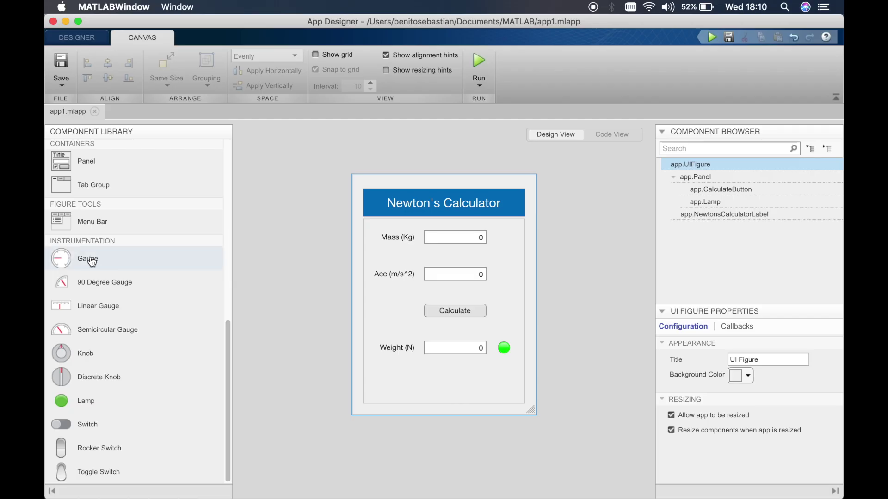
scroll(91, 263, up, 5)
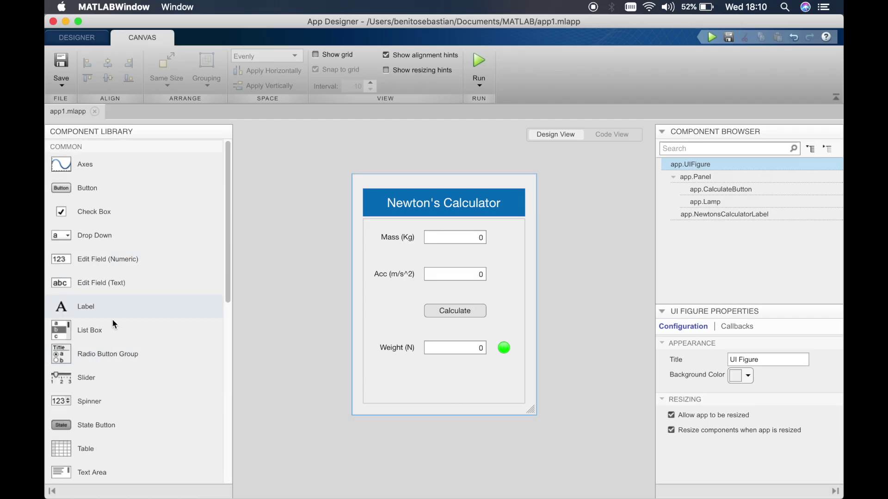
drag(86, 306, 442, 380)
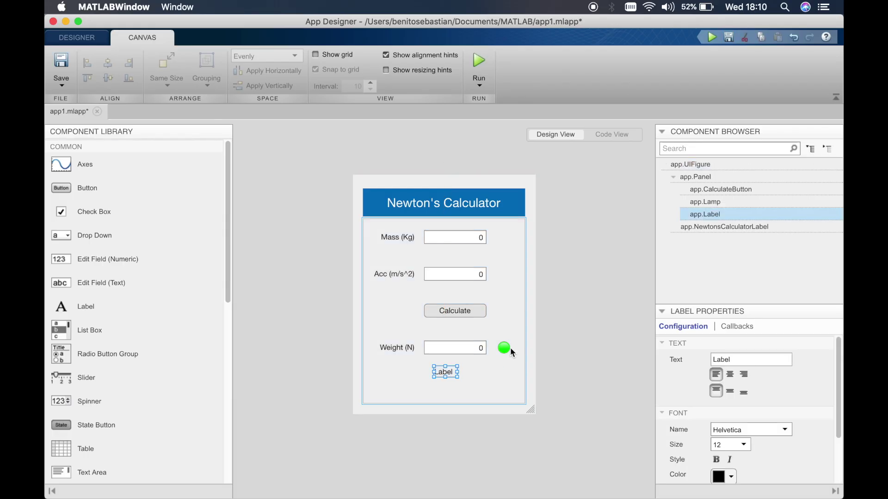
drag(504, 348, 481, 372)
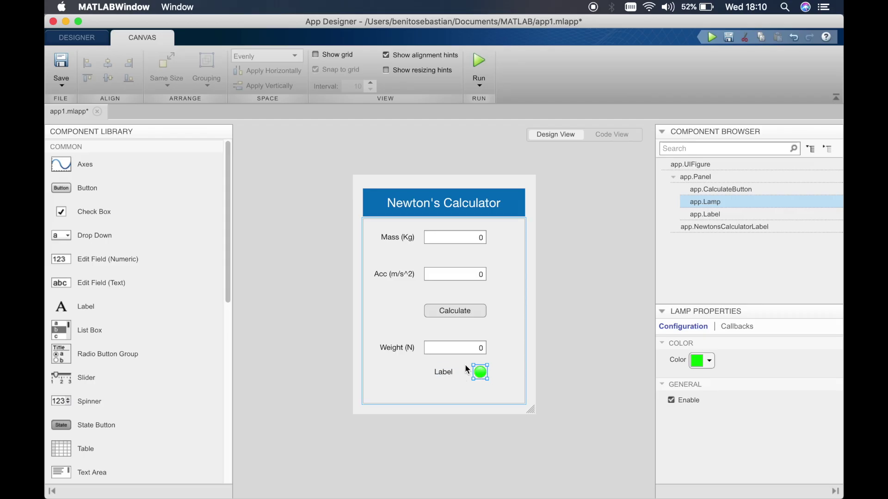
- Add a Button below the new label, then delete it
click(447, 373)
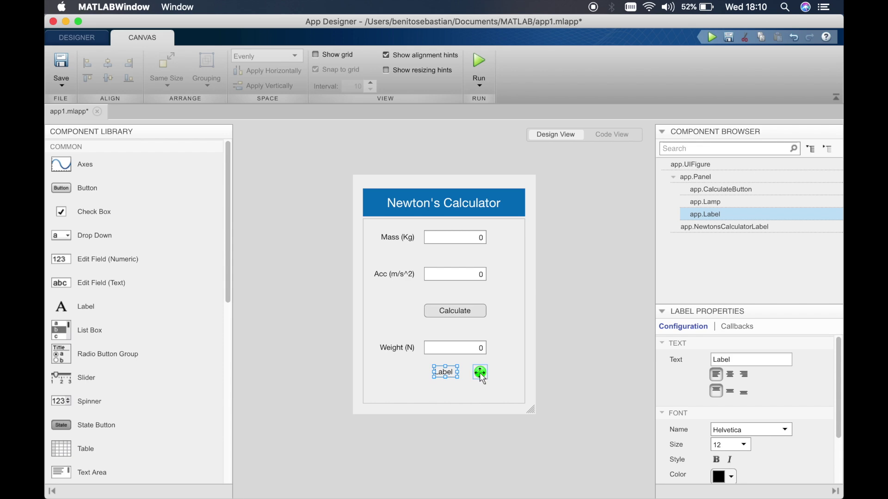
mouse_move(119, 192)
mouse_down()
mouse_move(404, 387)
mouse_move(440, 387)
mouse_up()
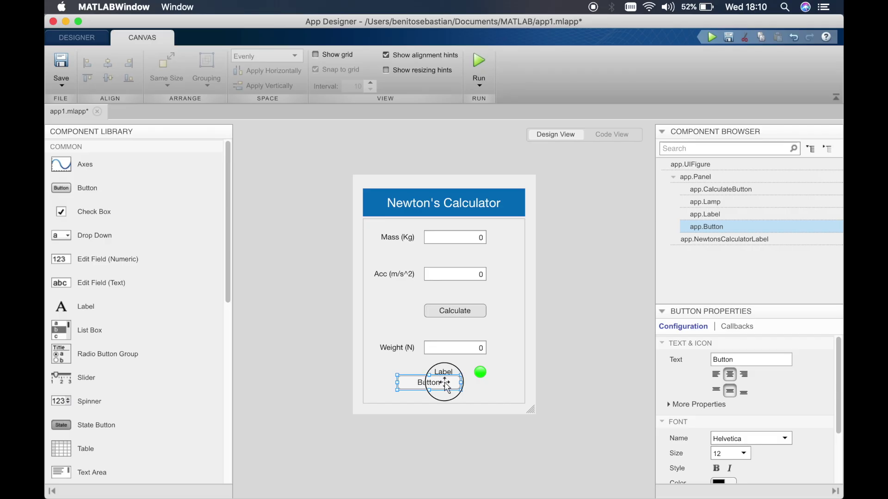
drag(441, 386, 454, 391)
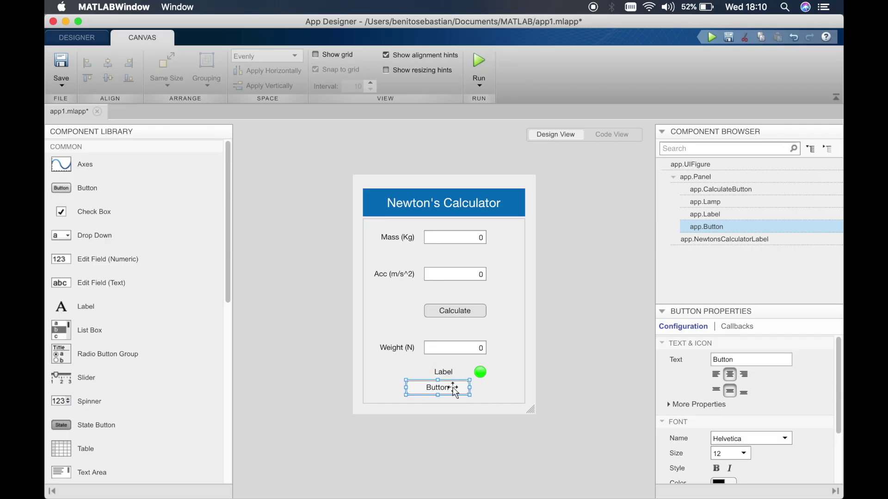
key(BackSpace)
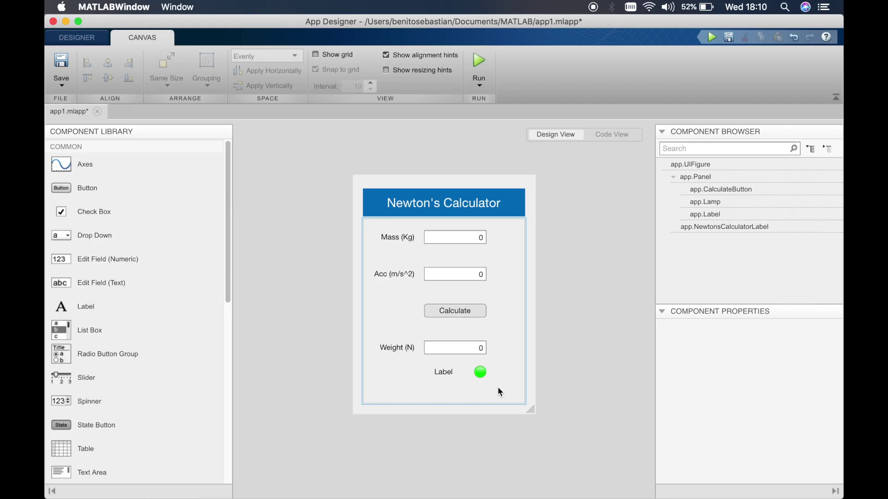